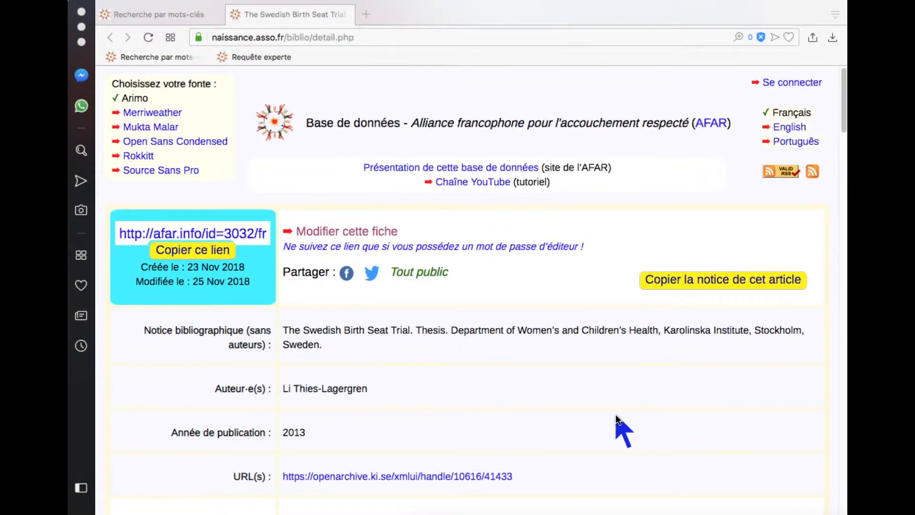
Read through the Swedish Birth Seat Trial record from top to bottom and return to its top.
{"action": "scroll", "coordinate": [616, 414], "scroll_direction": "down", "scroll_amount": 6}
{"action": "scroll", "coordinate": [615, 414], "scroll_direction": "down", "scroll_amount": 10}
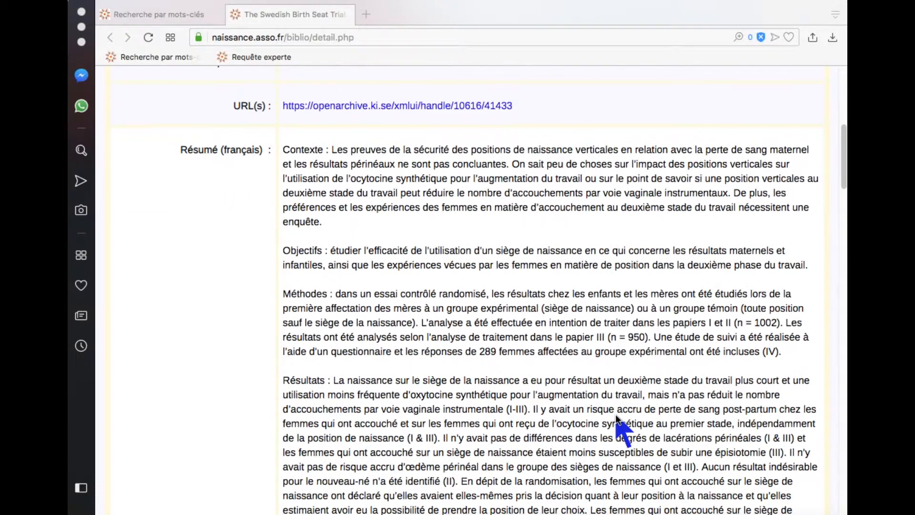
{"action": "scroll", "coordinate": [618, 417], "scroll_direction": "down", "scroll_amount": 15}
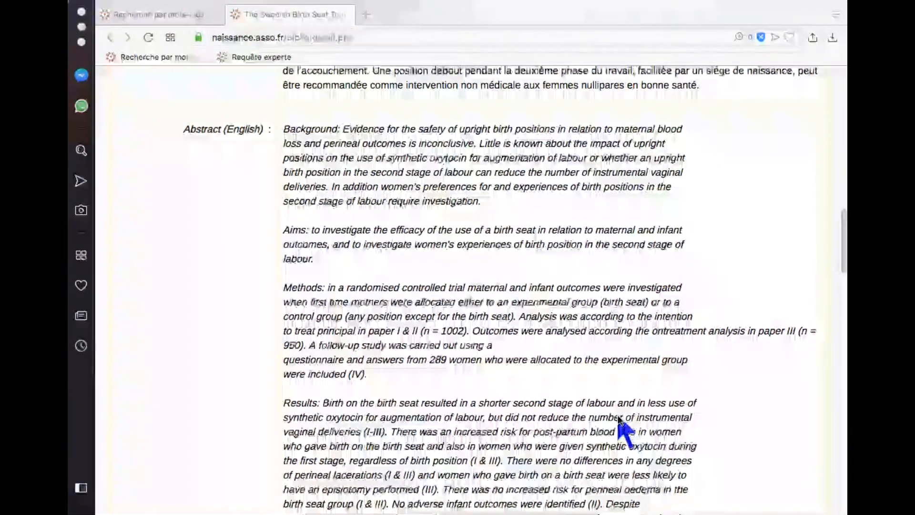
{"action": "scroll", "coordinate": [619, 417], "scroll_direction": "down", "scroll_amount": 8}
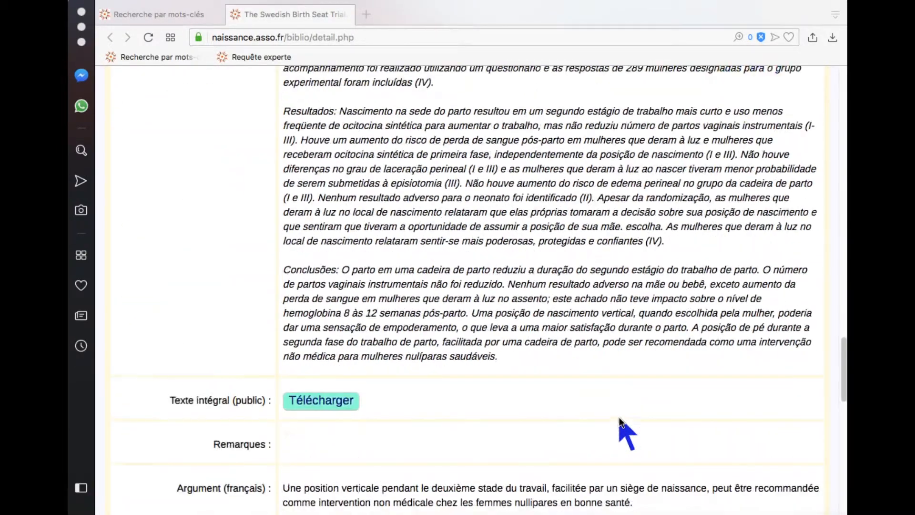
{"action": "scroll", "coordinate": [618, 418], "scroll_direction": "down", "scroll_amount": 4}
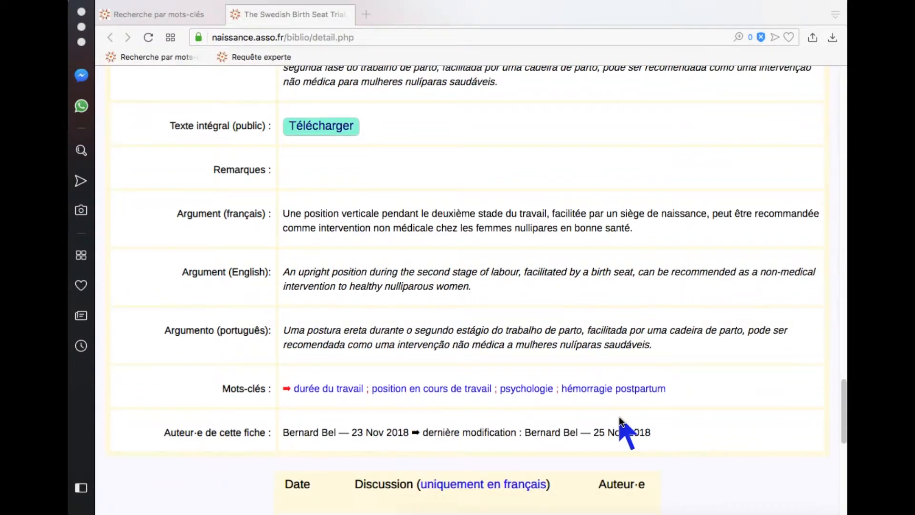
{"action": "scroll", "coordinate": [619, 416], "scroll_direction": "down", "scroll_amount": 5}
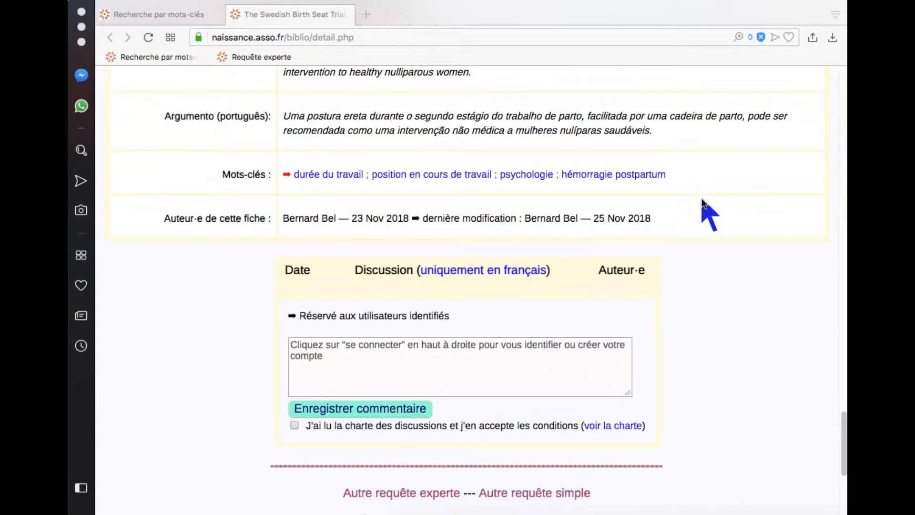
{"action": "key", "text": "Home"}
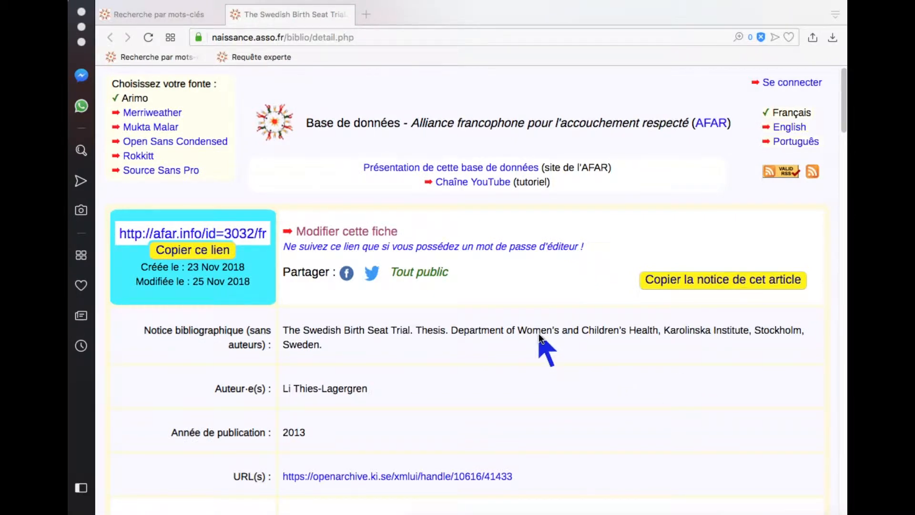
Open the record for editing and place the cursor in the related-articles identifiers field.
{"action": "left_click", "coordinate": [373, 231]}
{"action": "left_click", "coordinate": [624, 355]}
{"action": "scroll", "coordinate": [626, 362], "scroll_direction": "down", "scroll_amount": 15}
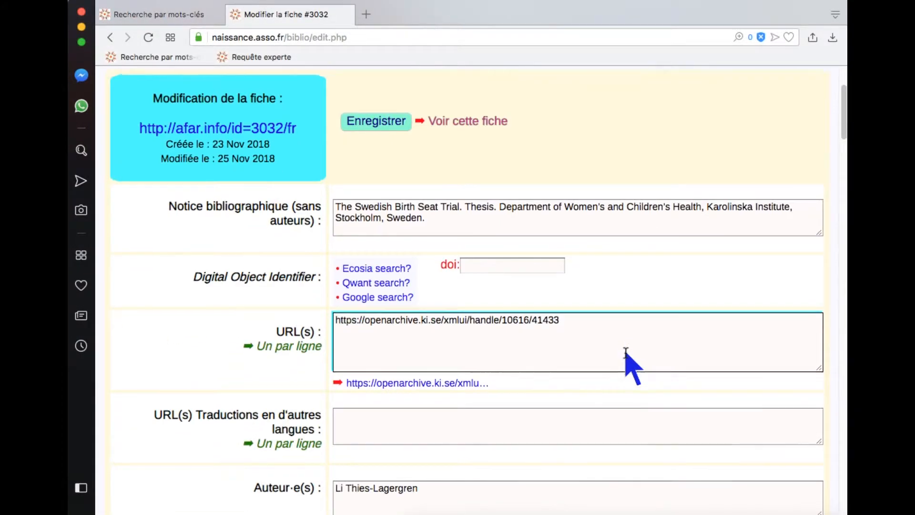
{"action": "scroll", "coordinate": [625, 352], "scroll_direction": "down", "scroll_amount": 20}
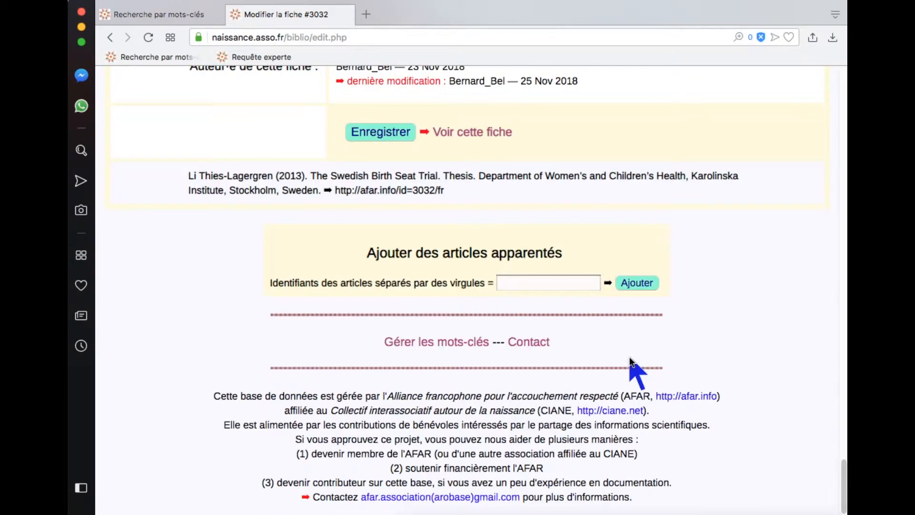
{"action": "left_click", "coordinate": [506, 284]}
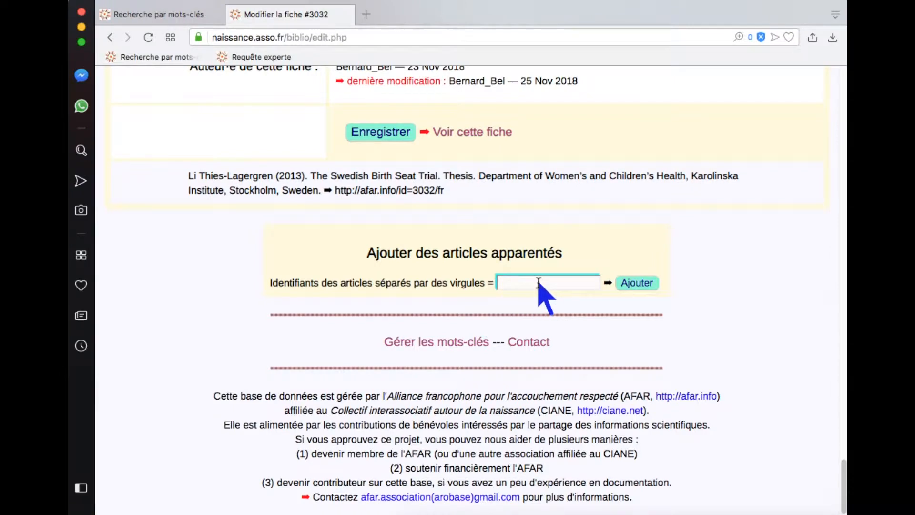
In the keyword search tab, search for the group 'Discussion sur la chaise obstétricale'.
{"action": "left_click", "coordinate": [173, 14]}
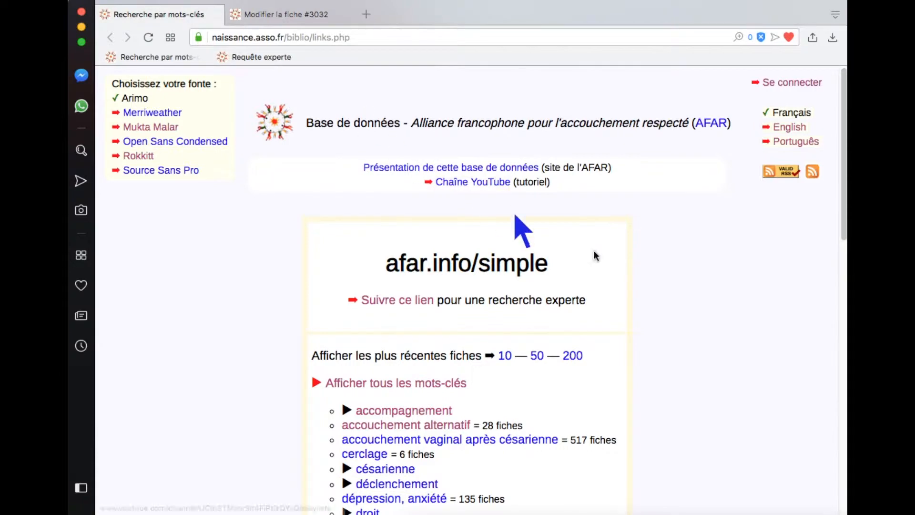
{"action": "scroll", "coordinate": [749, 351], "scroll_direction": "down", "scroll_amount": 12}
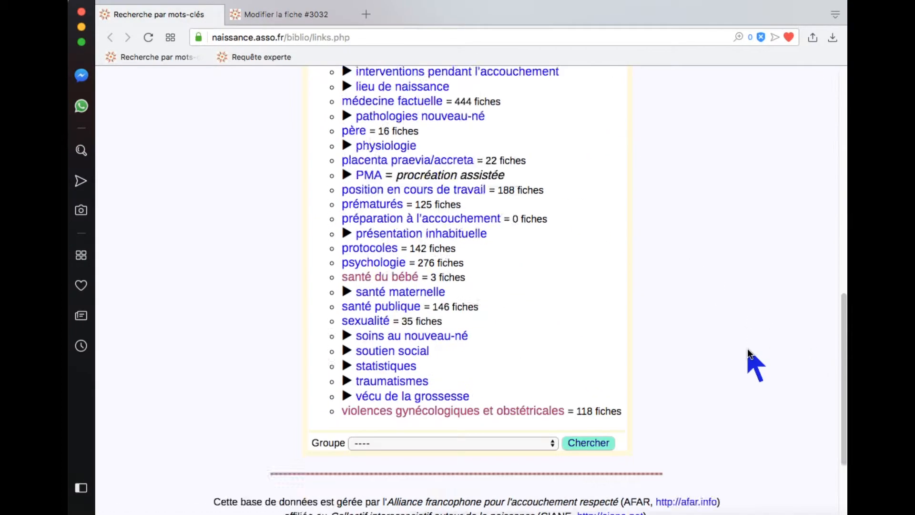
{"action": "scroll", "coordinate": [747, 352], "scroll_direction": "down", "scroll_amount": 3}
{"action": "left_click", "coordinate": [532, 324]}
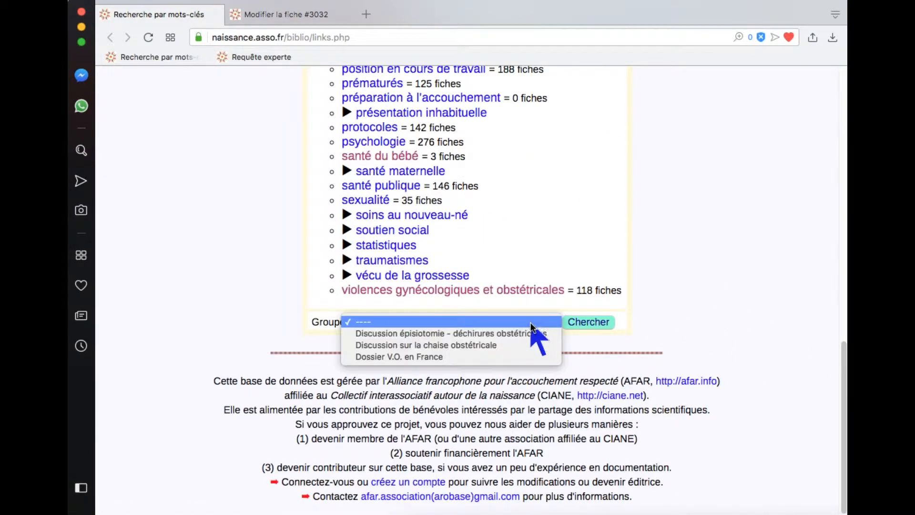
{"action": "left_click", "coordinate": [514, 346]}
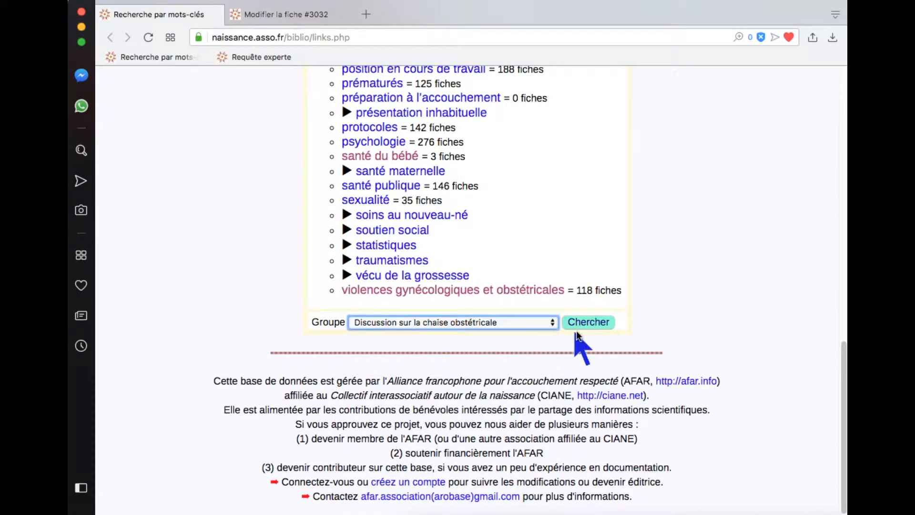
{"action": "left_click", "coordinate": [593, 323]}
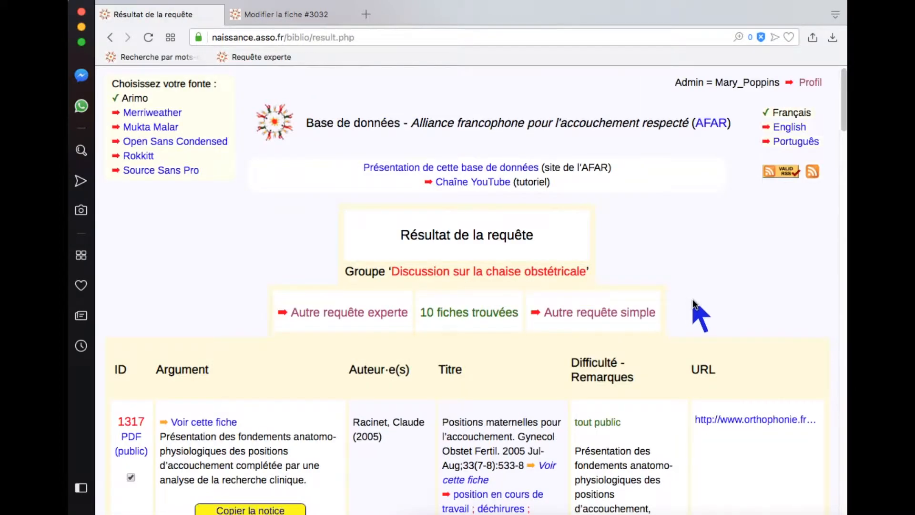
Scroll to the end of the group's results and copy the list of record identifiers.
{"action": "scroll", "coordinate": [726, 340], "scroll_direction": "down", "scroll_amount": 2}
{"action": "scroll", "coordinate": [728, 407], "scroll_direction": "down", "scroll_amount": 1}
{"action": "scroll", "coordinate": [729, 412], "scroll_direction": "down", "scroll_amount": 5}
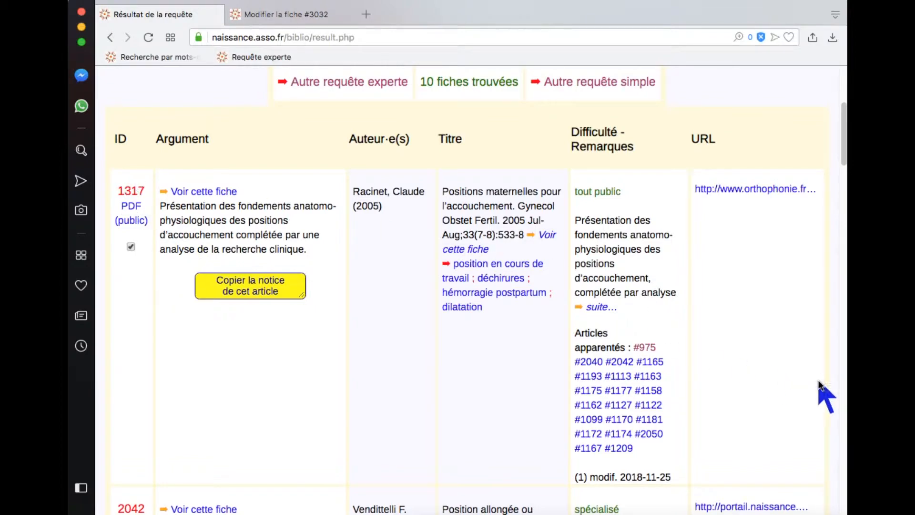
{"action": "scroll", "coordinate": [820, 376], "scroll_direction": "down", "scroll_amount": 6}
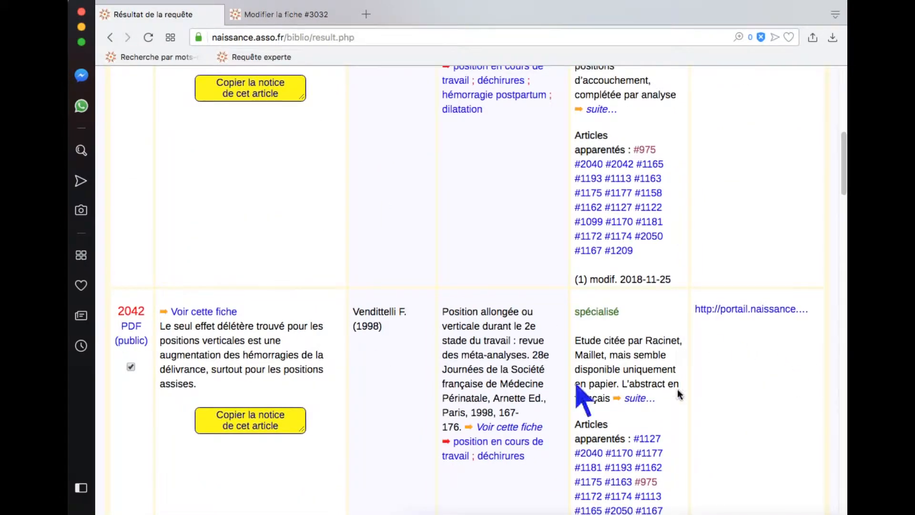
{"action": "scroll", "coordinate": [786, 441], "scroll_direction": "down", "scroll_amount": 6}
{"action": "scroll", "coordinate": [787, 441], "scroll_direction": "down", "scroll_amount": 2}
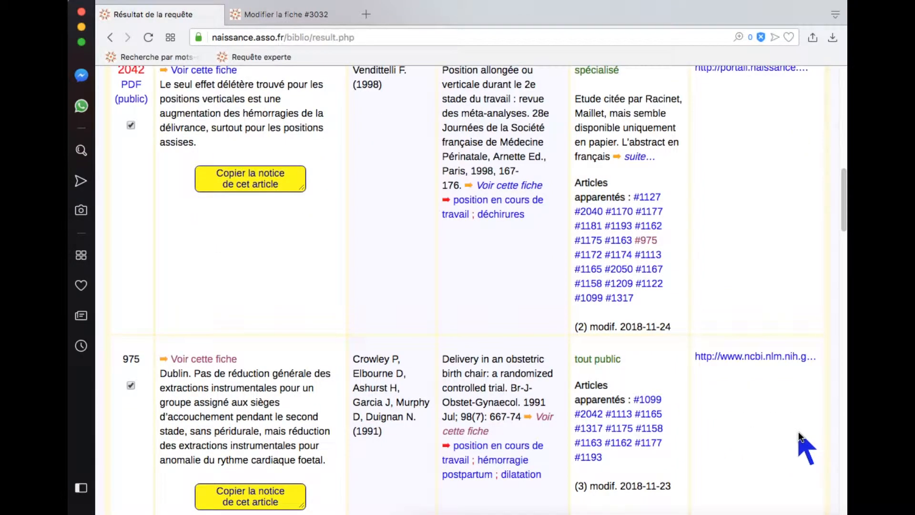
{"action": "scroll", "coordinate": [798, 431], "scroll_direction": "down", "scroll_amount": 1}
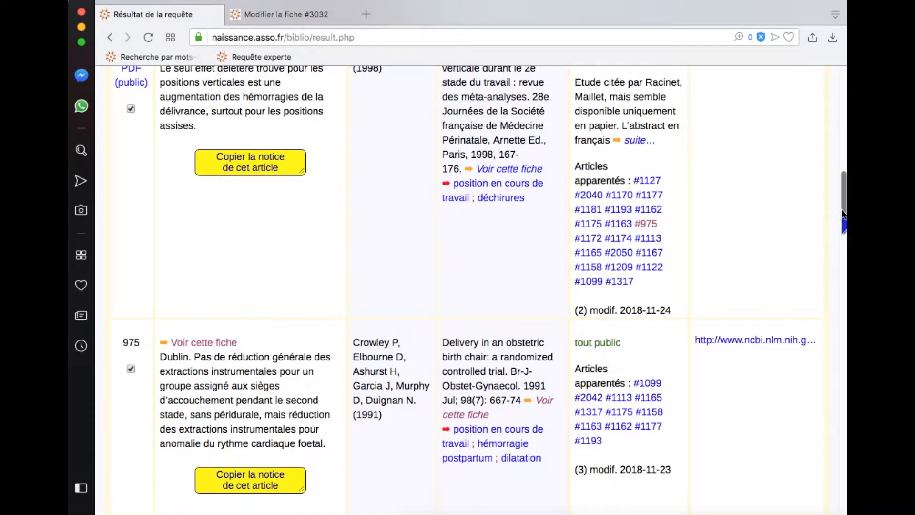
{"action": "left_click_drag", "start_coordinate": [842, 214], "coordinate": [844, 477]}
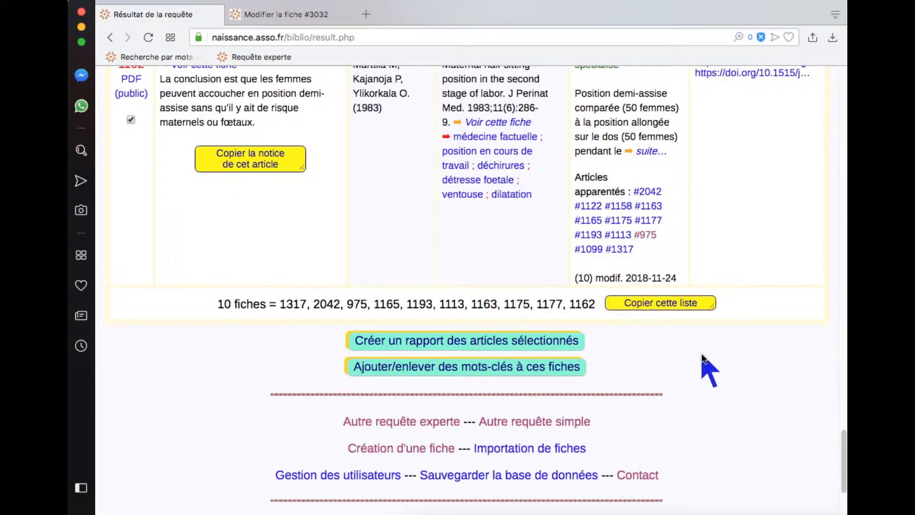
{"action": "left_click", "coordinate": [669, 303]}
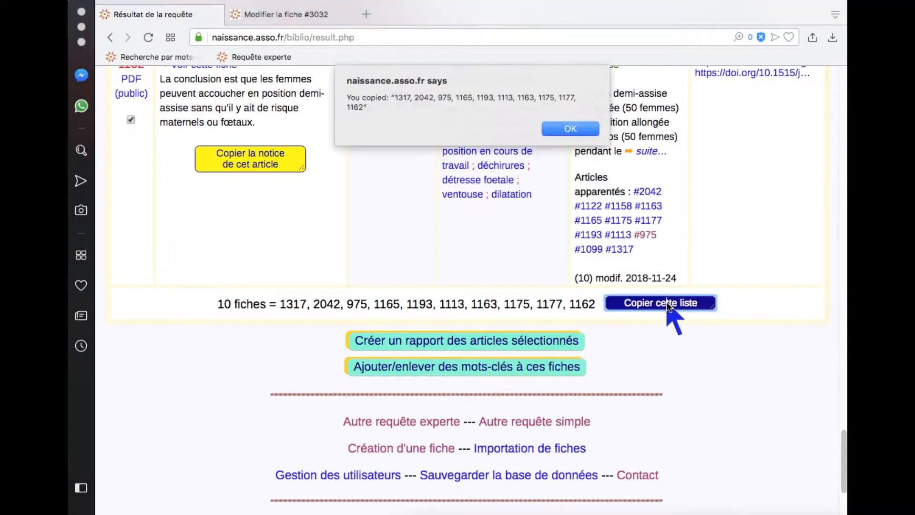
{"action": "left_click", "coordinate": [564, 126]}
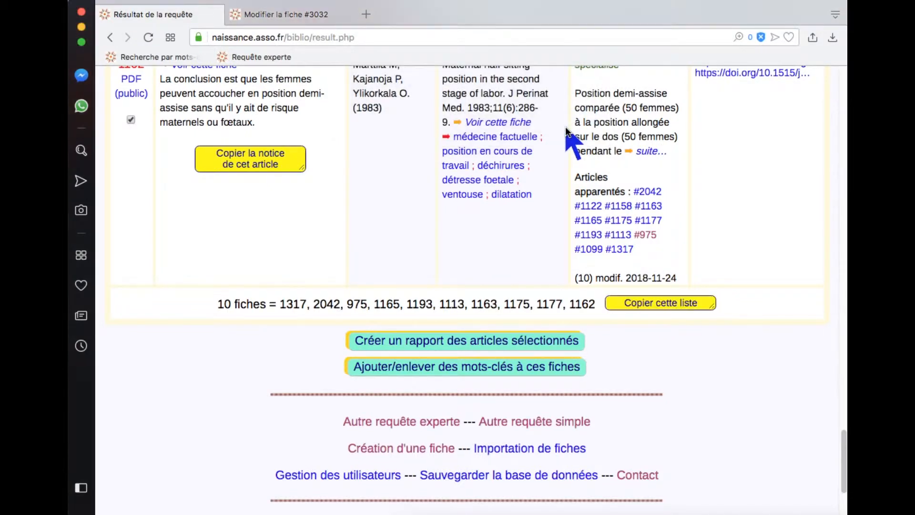
Paste the copied identifiers into the related-articles field of record 3032 and add them.
{"action": "left_click", "coordinate": [304, 15]}
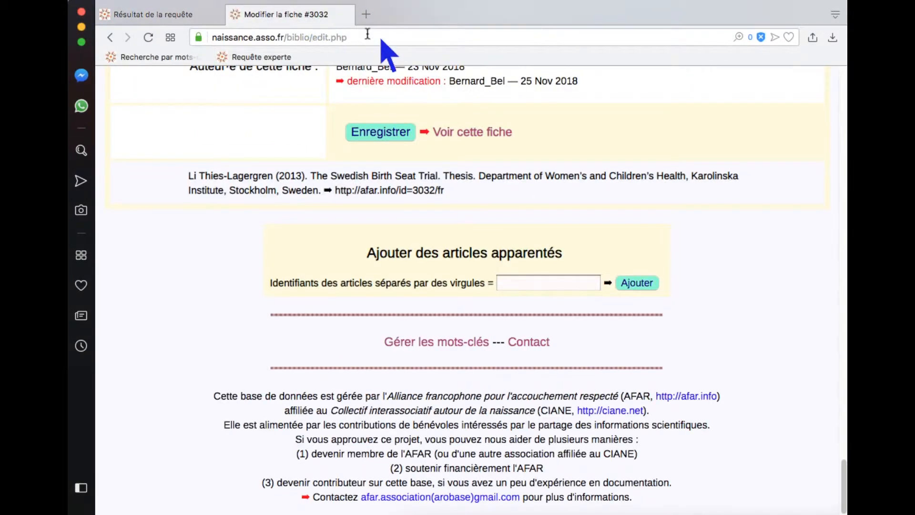
{"action": "left_click", "coordinate": [517, 282]}
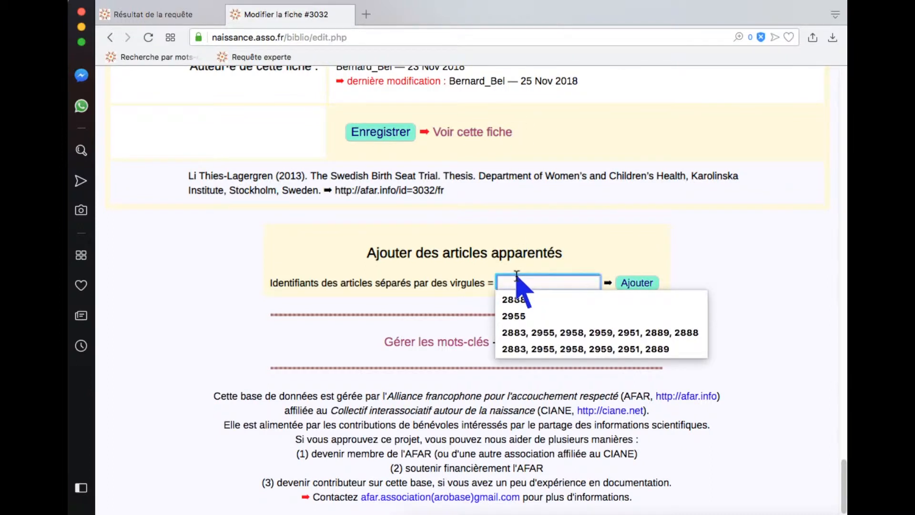
{"action": "type", "text": "1163, 1175, 1177, 1162"}
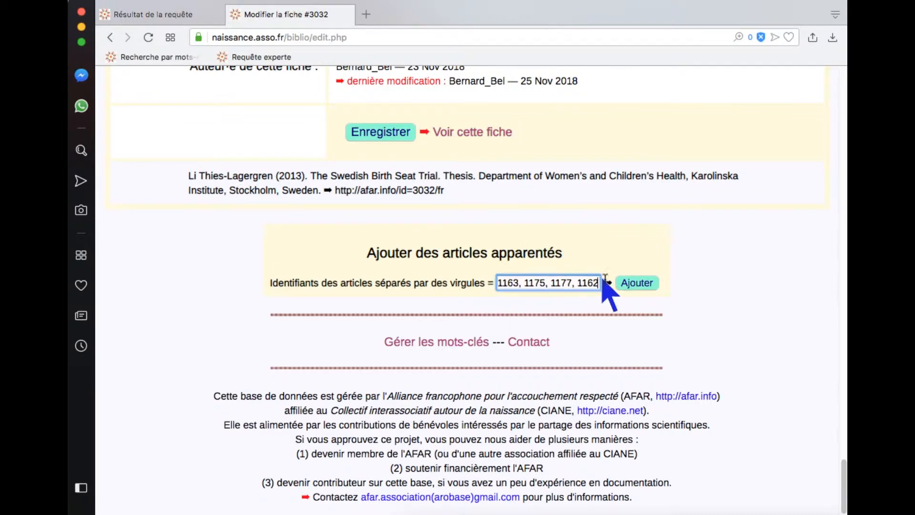
{"action": "left_click", "coordinate": [644, 281]}
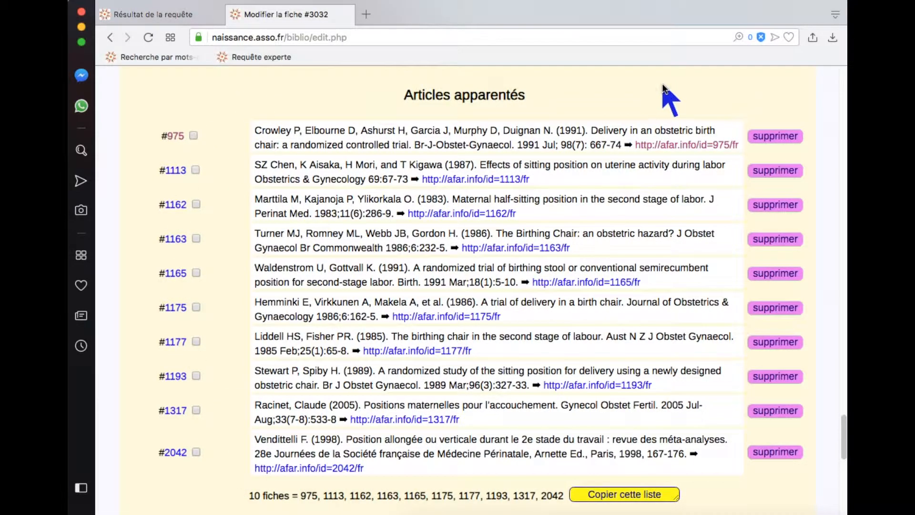
Tick the checkboxes of all the listed related articles.
{"action": "scroll", "coordinate": [657, 84], "scroll_direction": "down", "scroll_amount": 2}
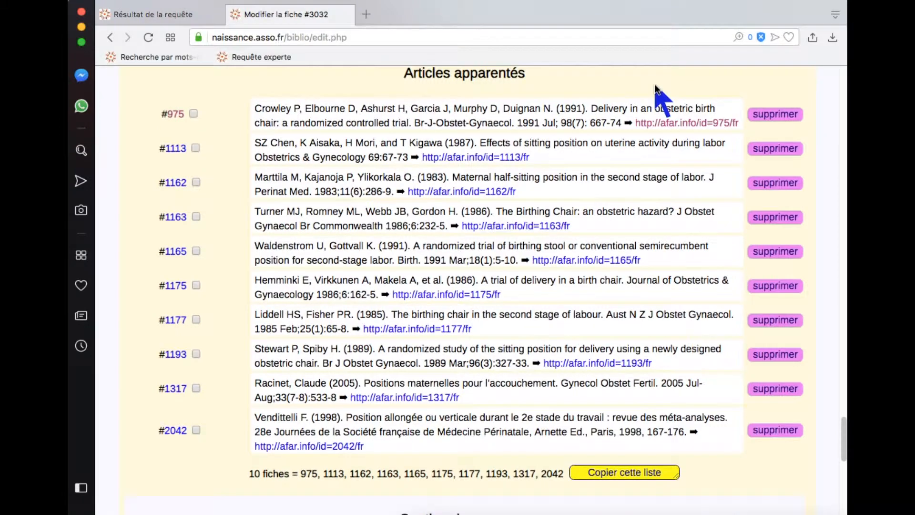
{"action": "scroll", "coordinate": [629, 102], "scroll_direction": "up", "scroll_amount": 1}
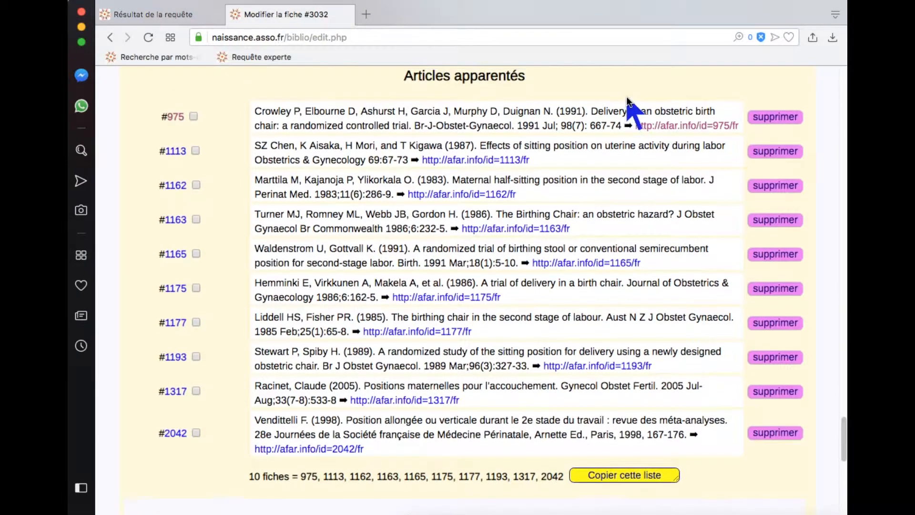
{"action": "left_click", "coordinate": [198, 119]}
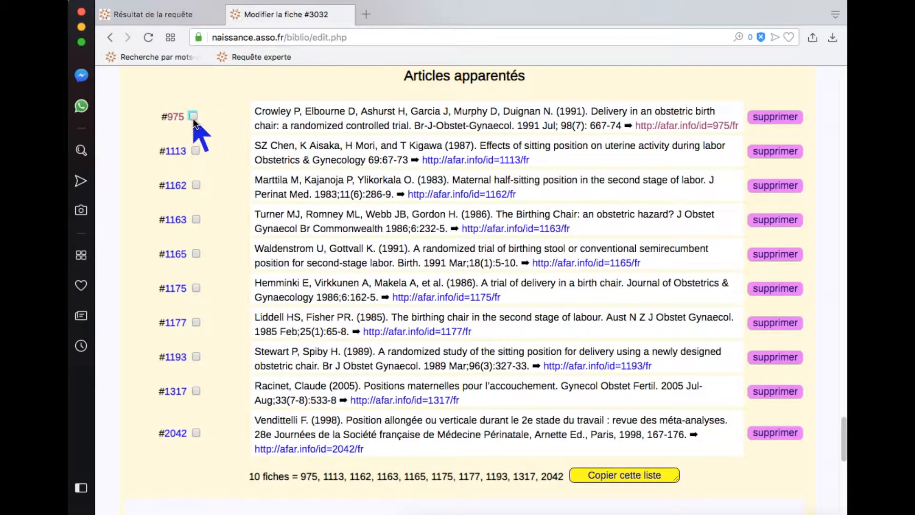
{"action": "left_click", "coordinate": [195, 150]}
{"action": "left_click", "coordinate": [196, 185]}
{"action": "left_click", "coordinate": [196, 432], "text": "shift"}
Include the selected articles in the group 'Discussion sur la chaise obstétricale'.
{"action": "scroll", "coordinate": [215, 427], "scroll_direction": "down", "scroll_amount": 1}
{"action": "scroll", "coordinate": [217, 414], "scroll_direction": "down", "scroll_amount": 8}
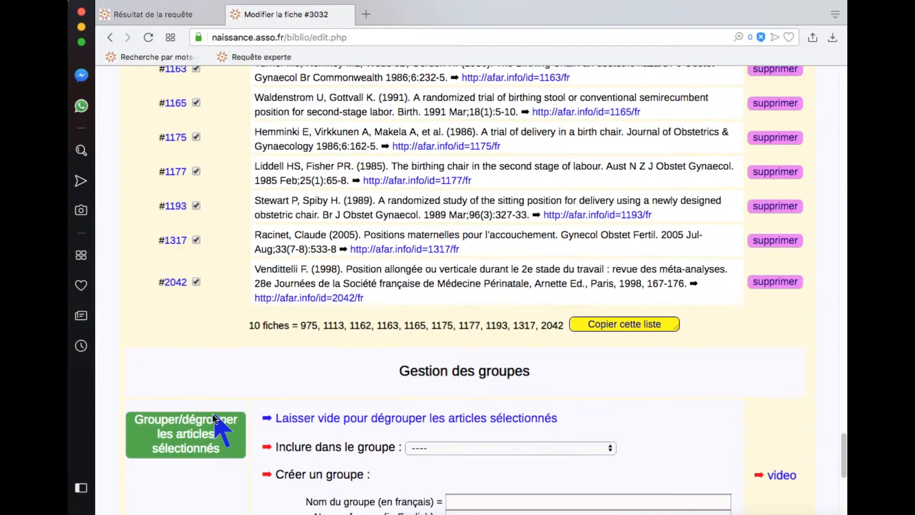
{"action": "scroll", "coordinate": [286, 429], "scroll_direction": "down", "scroll_amount": 1}
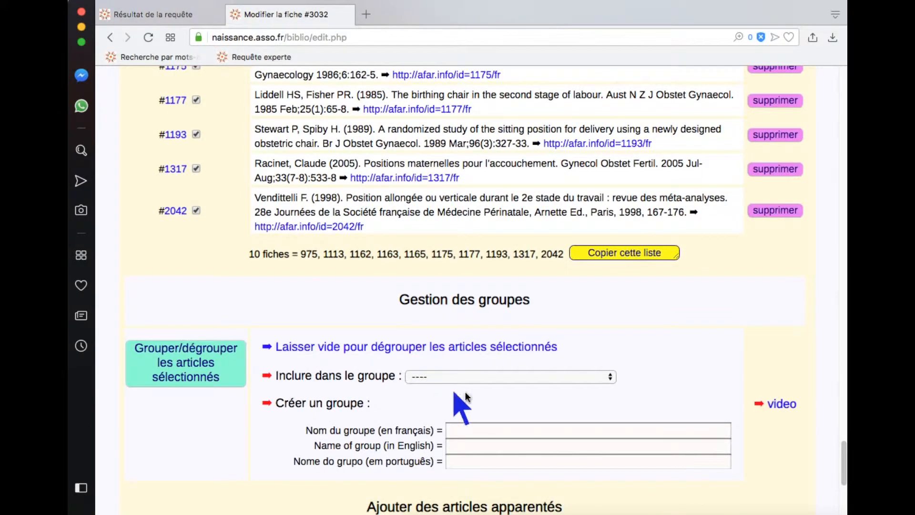
{"action": "left_click", "coordinate": [484, 374]}
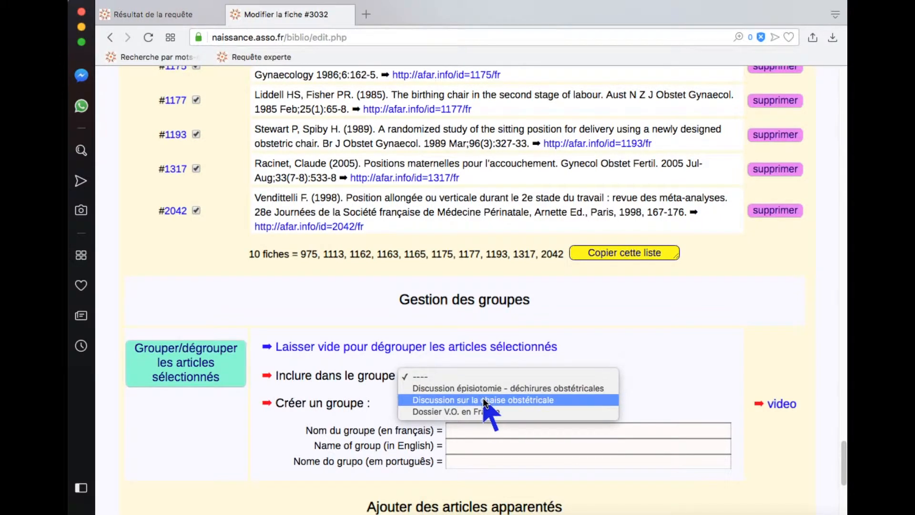
{"action": "left_click", "coordinate": [482, 399]}
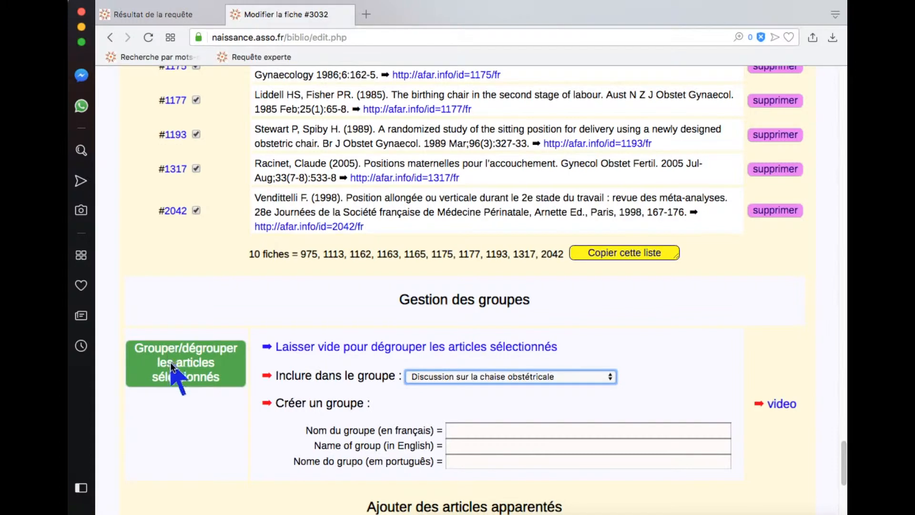
{"action": "left_click", "coordinate": [138, 366]}
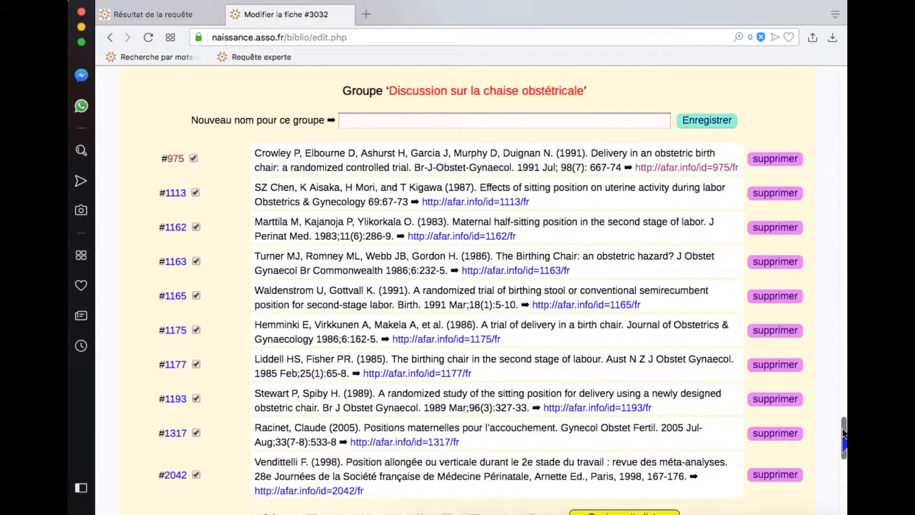
{"action": "scroll", "coordinate": [841, 431], "scroll_direction": "down", "scroll_amount": 2}
{"action": "scroll", "coordinate": [839, 426], "scroll_direction": "up", "scroll_amount": 3}
{"action": "scroll", "coordinate": [836, 419], "scroll_direction": "down", "scroll_amount": 2}
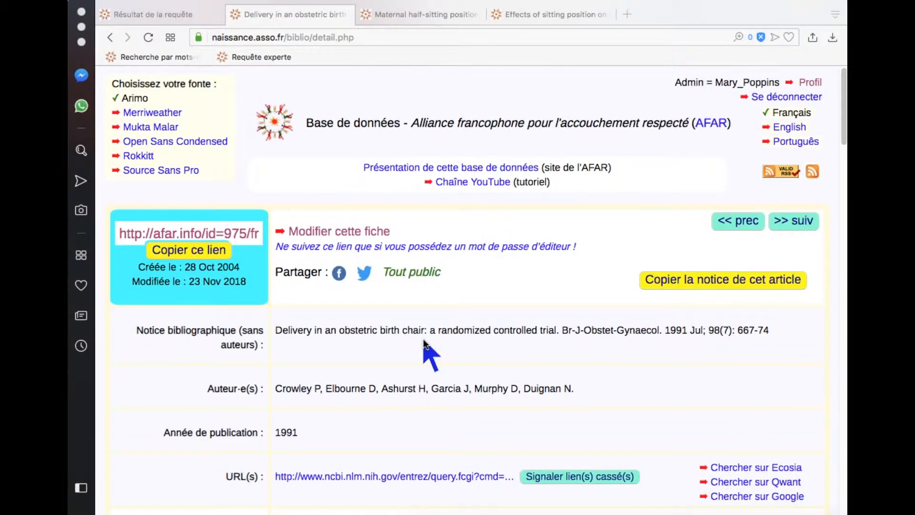
{"action": "left_click", "coordinate": [844, 124]}
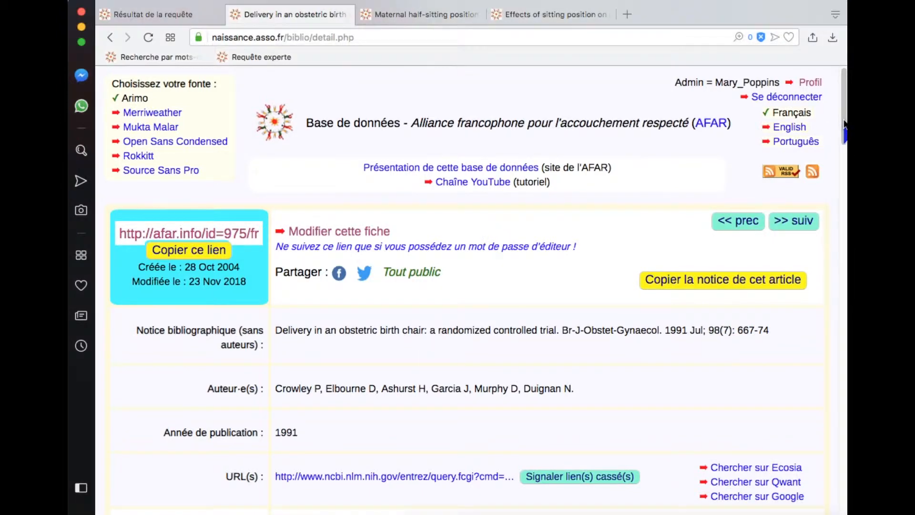
Review the related articles of record 975 and compare them with the link graph image.
{"action": "left_click_drag", "start_coordinate": [843, 124], "coordinate": [770, 410]}
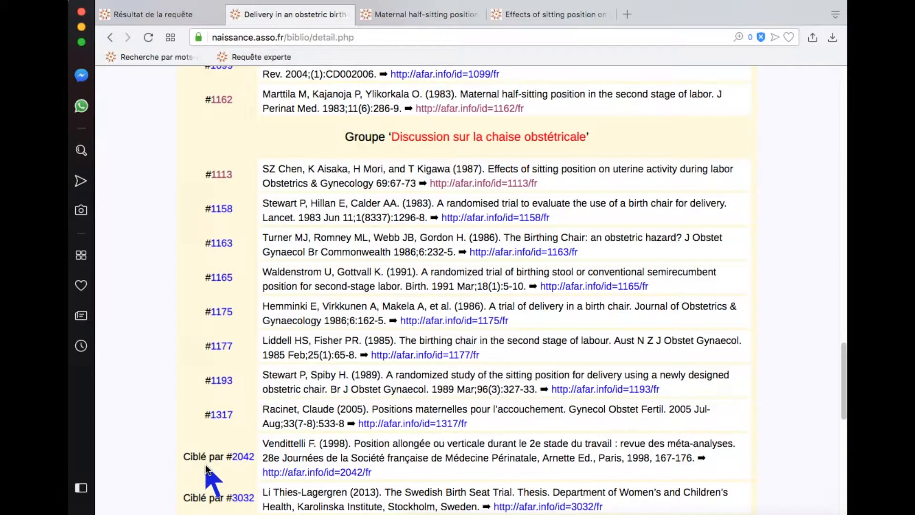
{"action": "scroll", "coordinate": [799, 328], "scroll_direction": "up", "scroll_amount": 2}
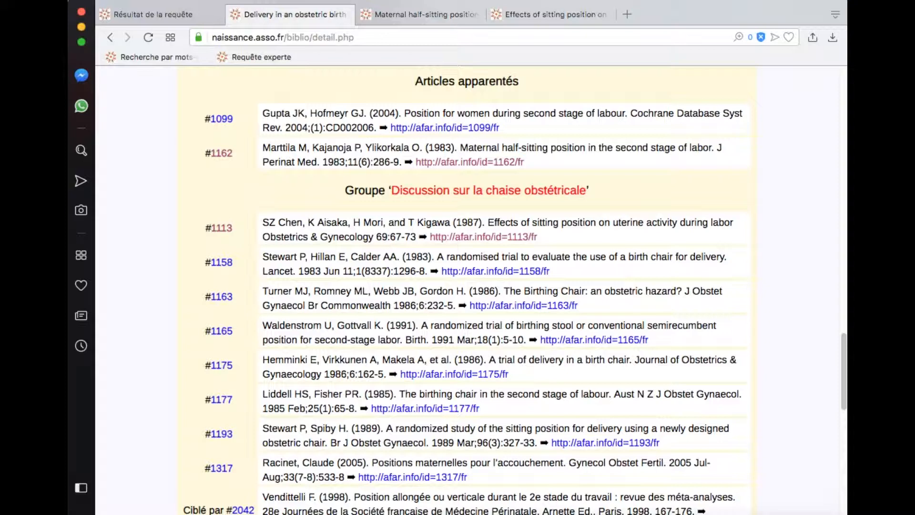
{"action": "key", "text": "super+Tab"}
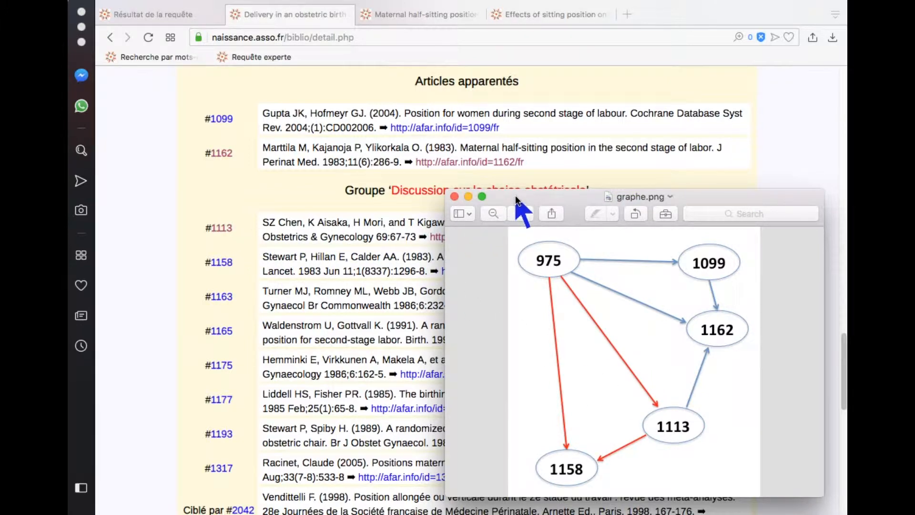
{"action": "left_click_drag", "start_coordinate": [516, 200], "coordinate": [517, 212]}
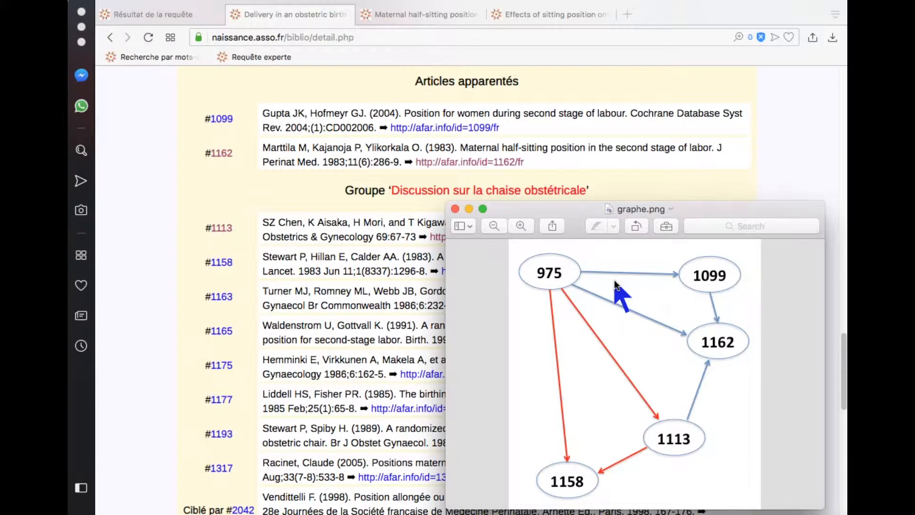
{"action": "left_click", "coordinate": [809, 175]}
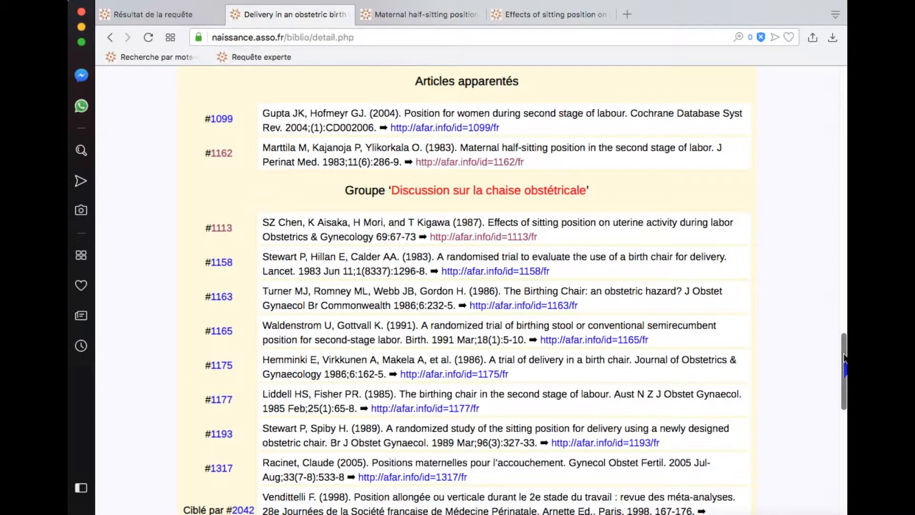
Open record 975 for editing and delete article 1165 from its 'Discussion sur la chaise obstétricale' group.
{"action": "left_click_drag", "start_coordinate": [844, 358], "coordinate": [844, 78]}
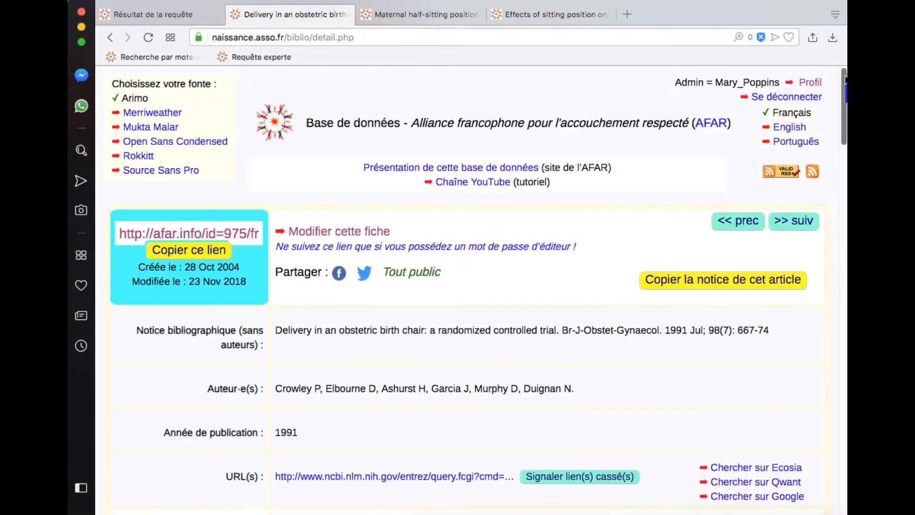
{"action": "left_click", "coordinate": [343, 236]}
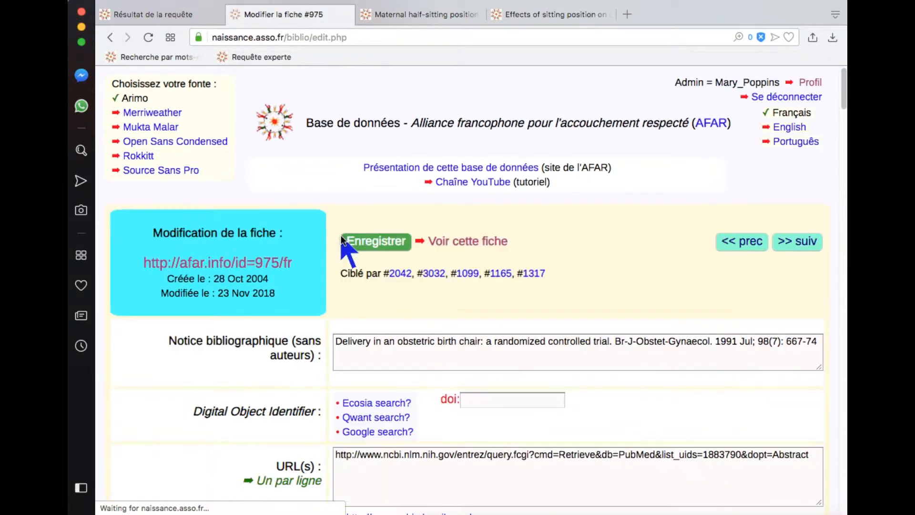
{"action": "left_click_drag", "start_coordinate": [844, 102], "coordinate": [845, 430]}
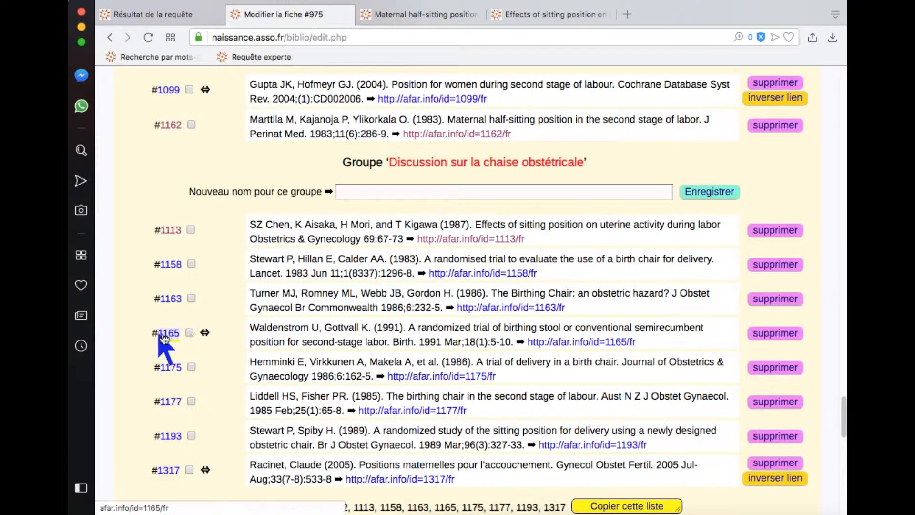
{"action": "left_click", "coordinate": [765, 329]}
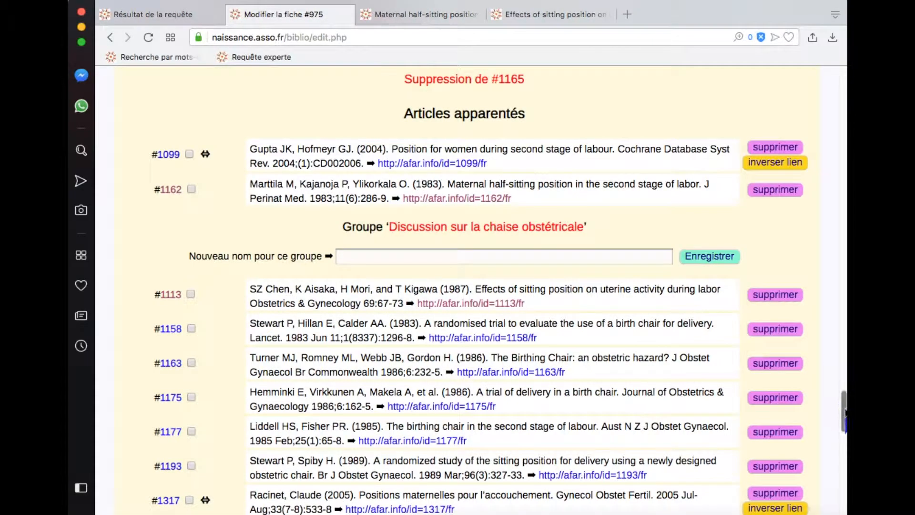
Correct all link inversions in record 975's related articles.
{"action": "left_click_drag", "start_coordinate": [841, 408], "coordinate": [842, 448]}
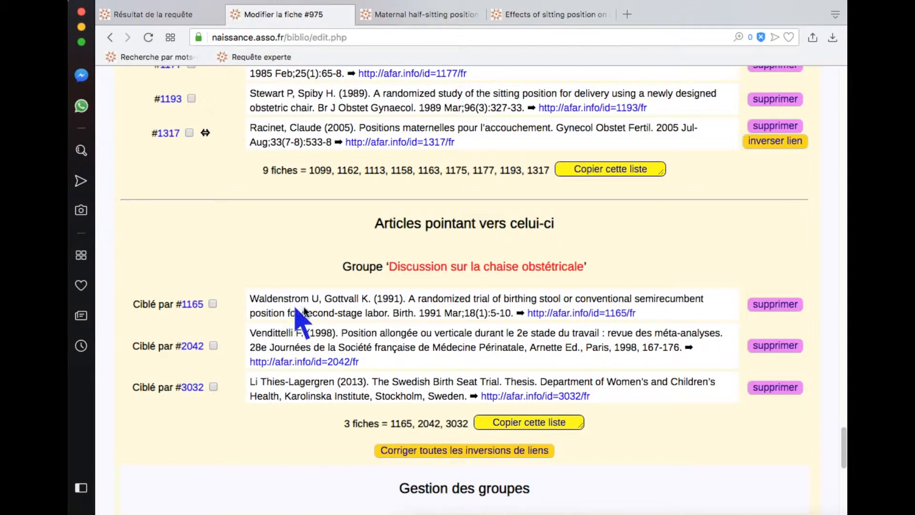
{"action": "scroll", "coordinate": [834, 445], "scroll_direction": "up", "scroll_amount": 7}
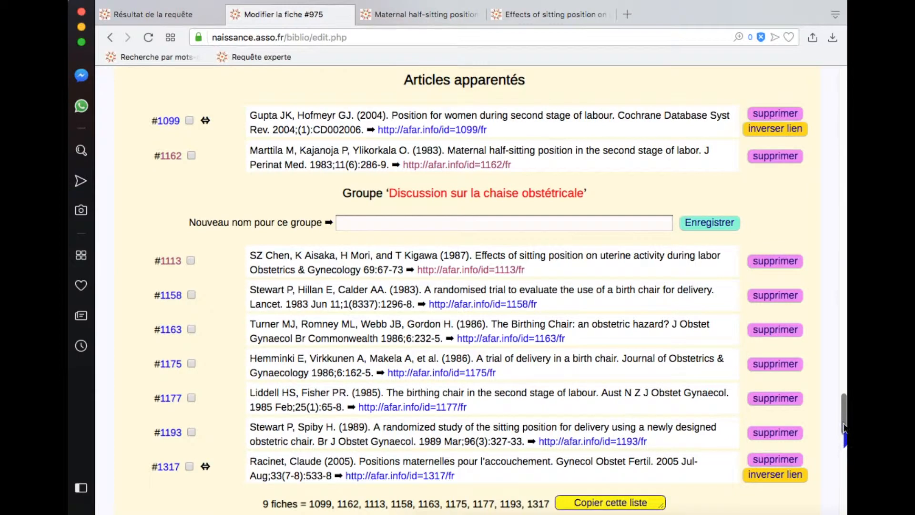
{"action": "left_click_drag", "start_coordinate": [843, 426], "coordinate": [843, 458]}
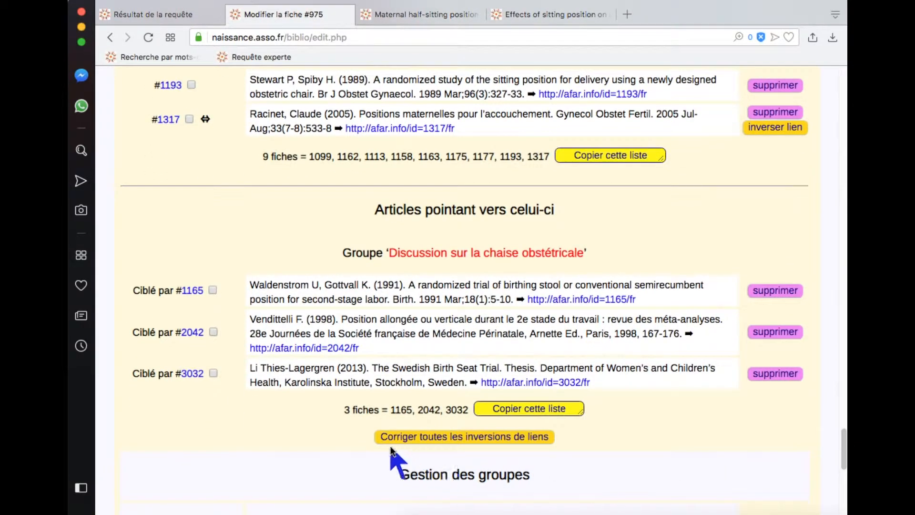
{"action": "left_click", "coordinate": [544, 436]}
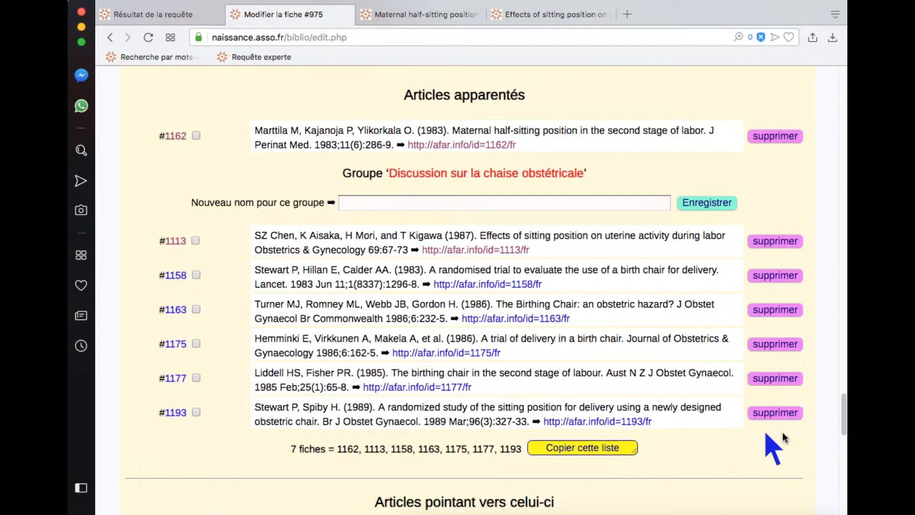
{"action": "scroll", "coordinate": [782, 432], "scroll_direction": "down", "scroll_amount": 10}
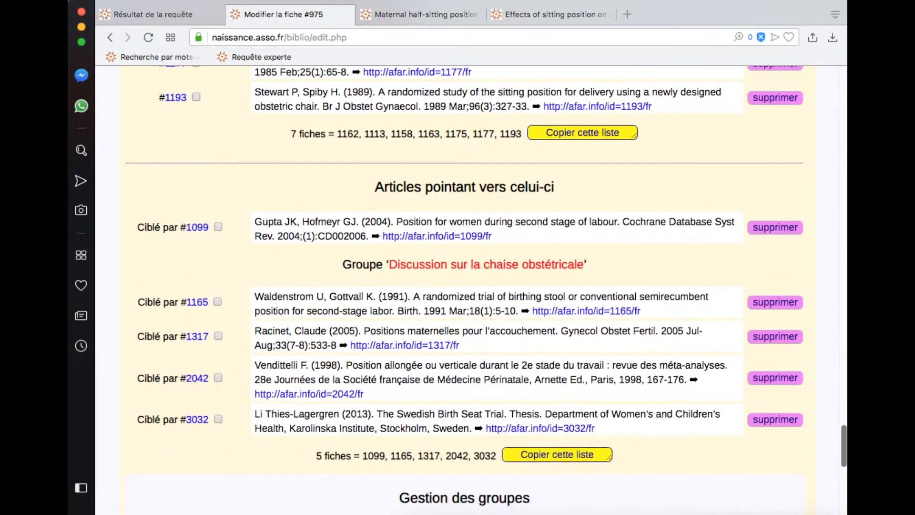
{"action": "scroll", "coordinate": [486, 285], "scroll_direction": "up", "scroll_amount": 1}
{"action": "scroll", "coordinate": [486, 285], "scroll_direction": "up", "scroll_amount": 5}
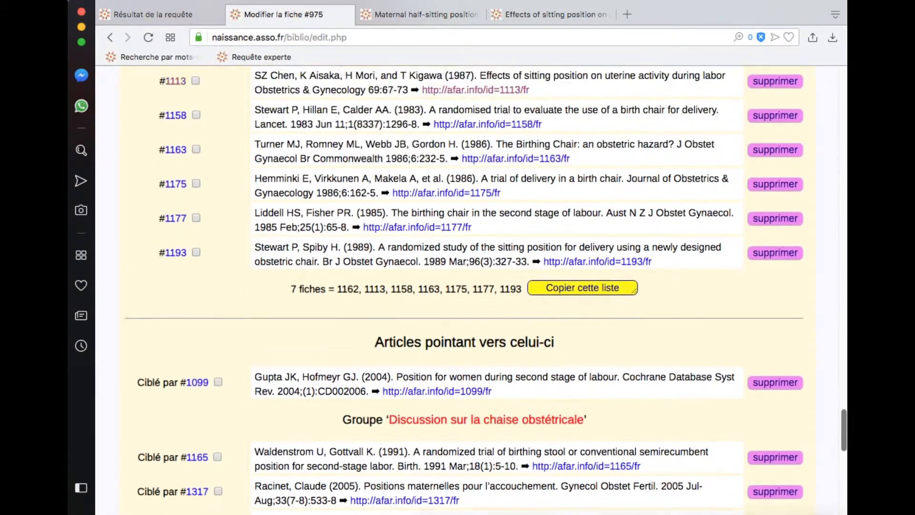